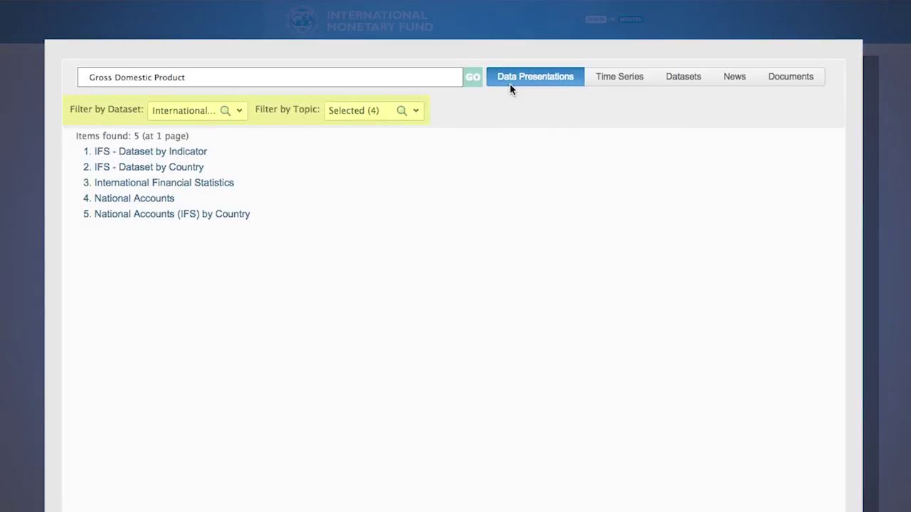
# Filter the Gross Domestic Product presentations to International Financial Statistics (IFS)
pyautogui.click(240, 112)
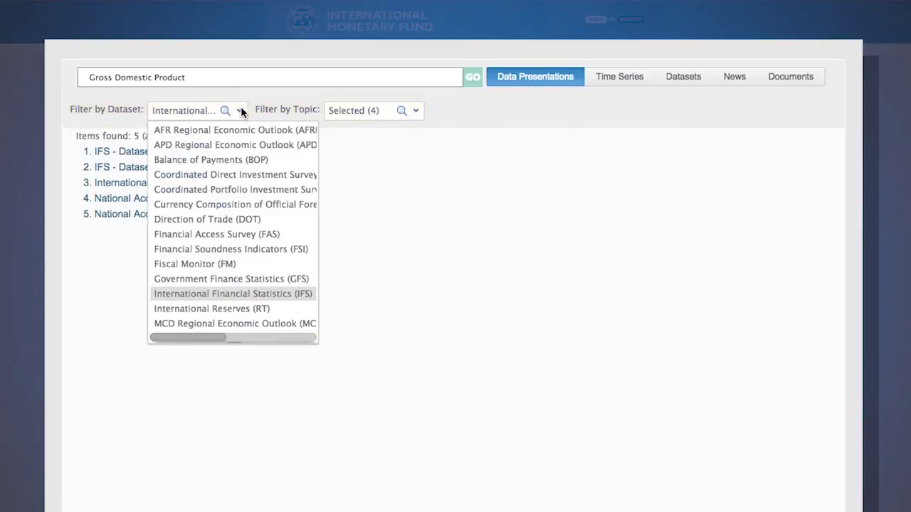
pyautogui.click(238, 298)
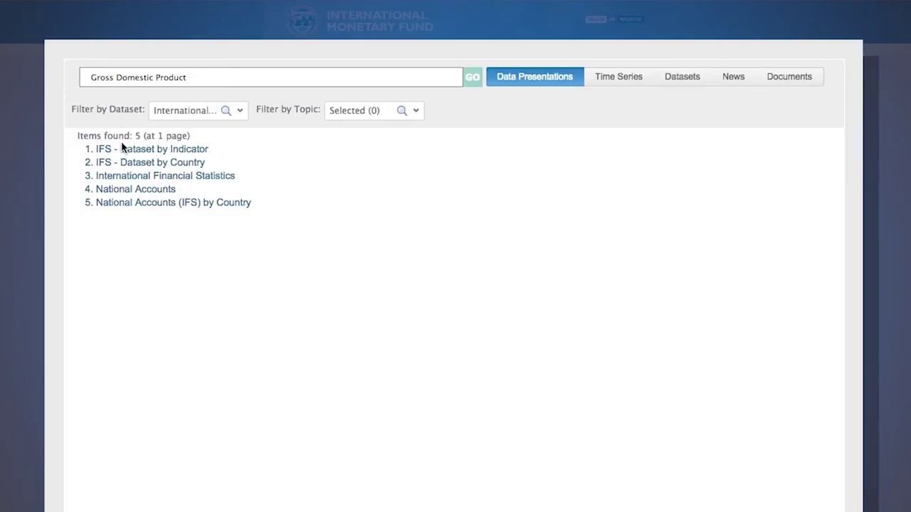
pyautogui.click(613, 78)
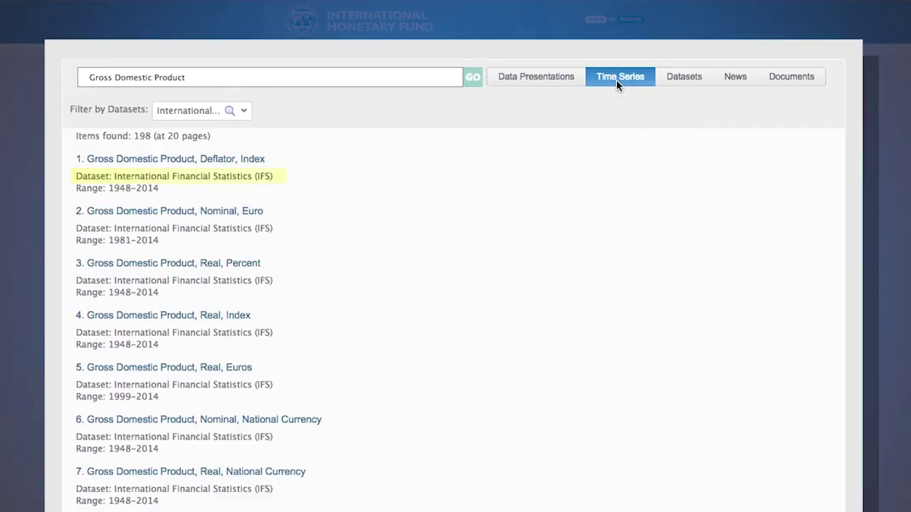
# Keep the time series filtered to IFS and chart the GDP Deflator Index series
pyautogui.click(245, 110)
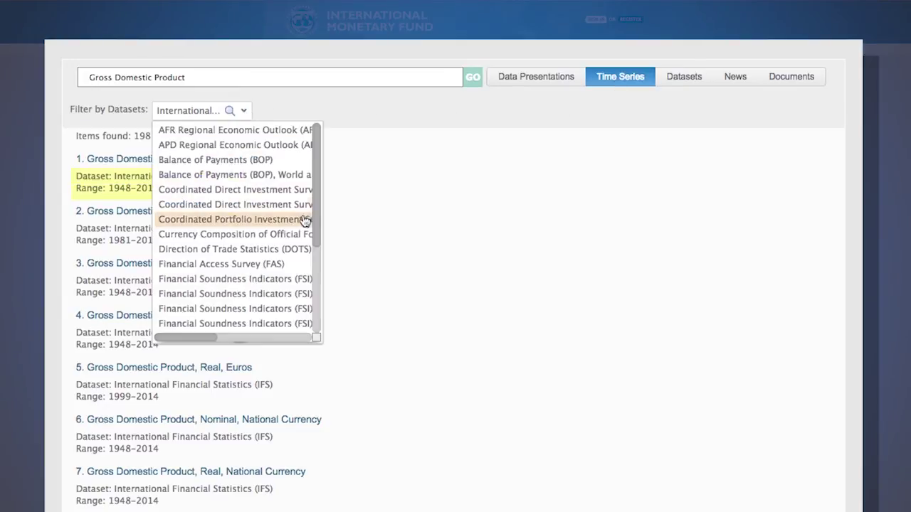
pyautogui.moveTo(311, 220)
pyautogui.mouseDown()
pyautogui.moveTo(307, 318)
pyautogui.moveTo(345, 338)
pyautogui.mouseUp()
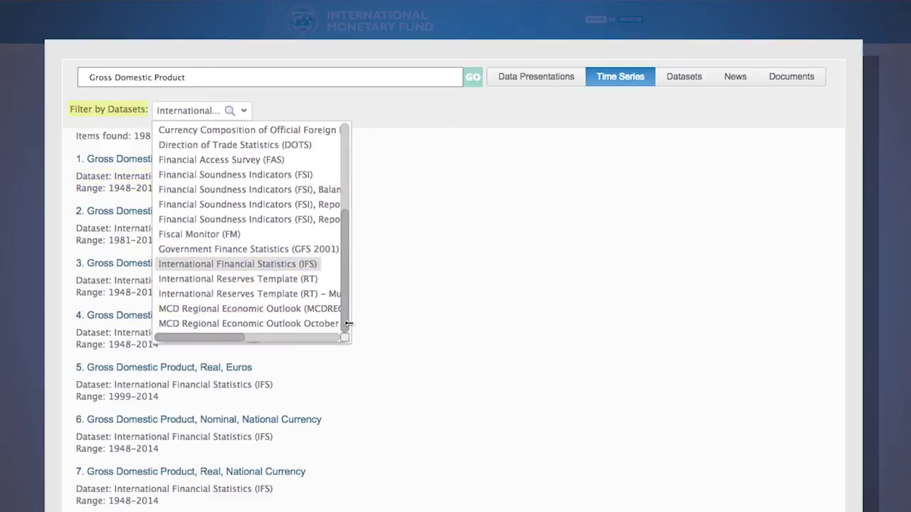
pyautogui.click(292, 268)
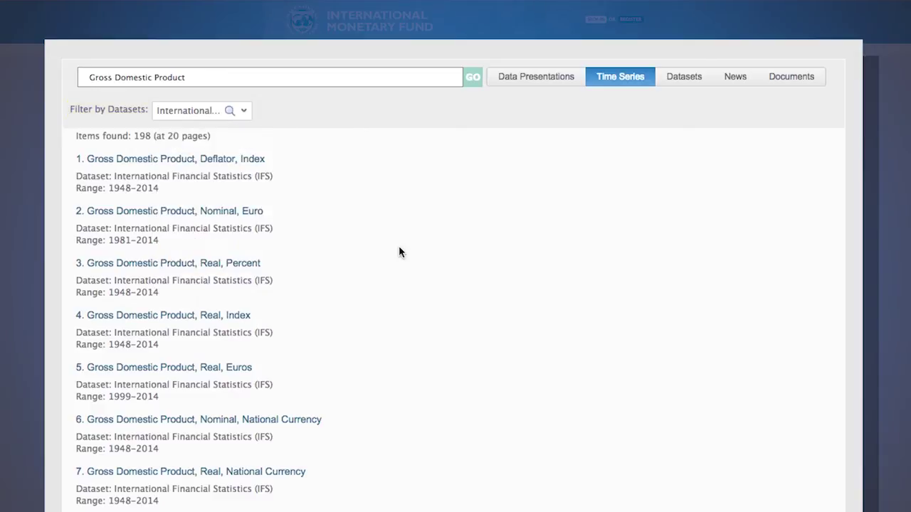
pyautogui.click(242, 161)
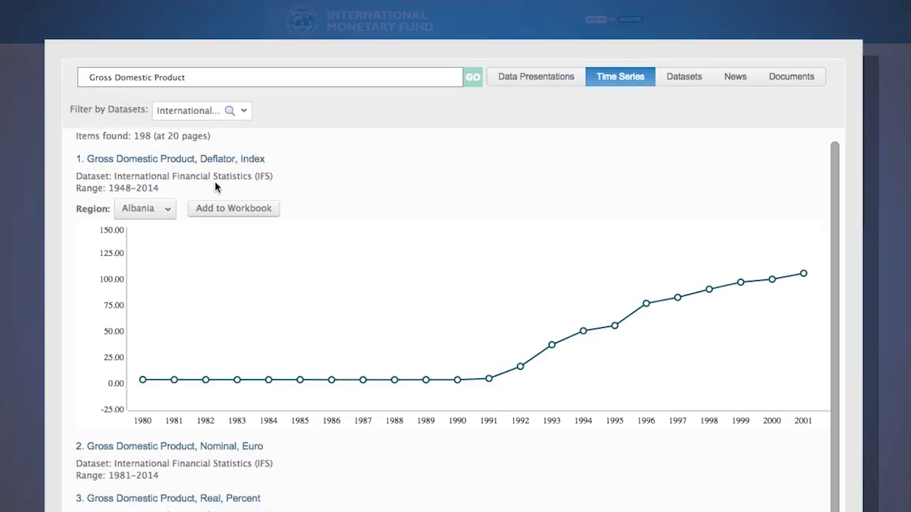
# Add Angola, Anguilla, and Antigua and Barbuda to Albania on the GDP Deflator chart
pyautogui.click(165, 208)
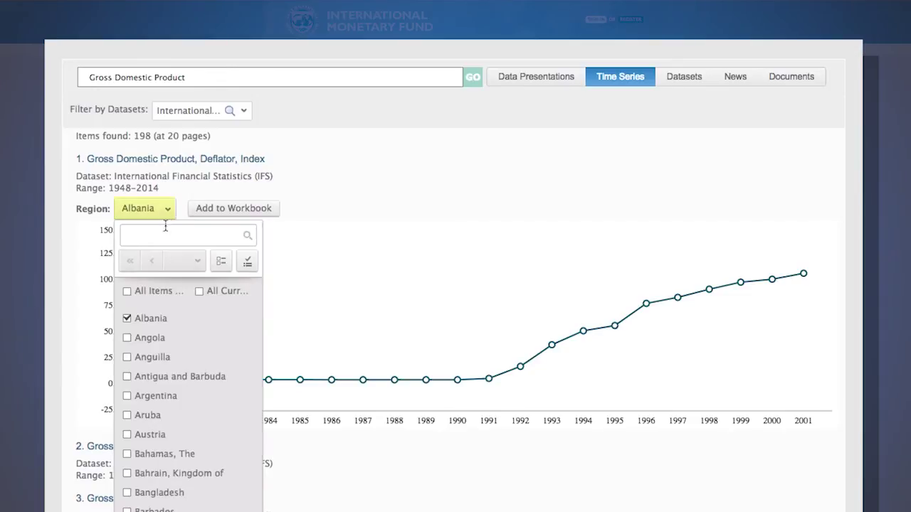
pyautogui.click(127, 338)
pyautogui.click(127, 358)
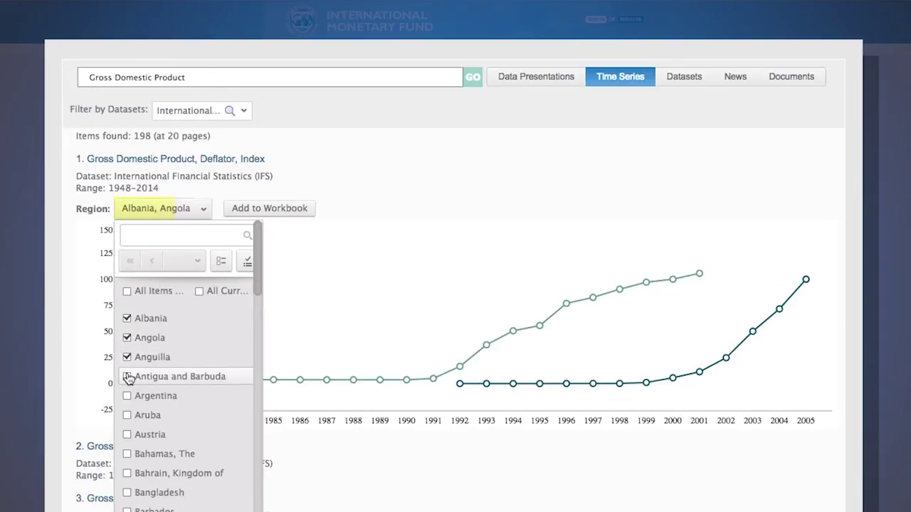
pyautogui.click(127, 376)
pyautogui.click(288, 347)
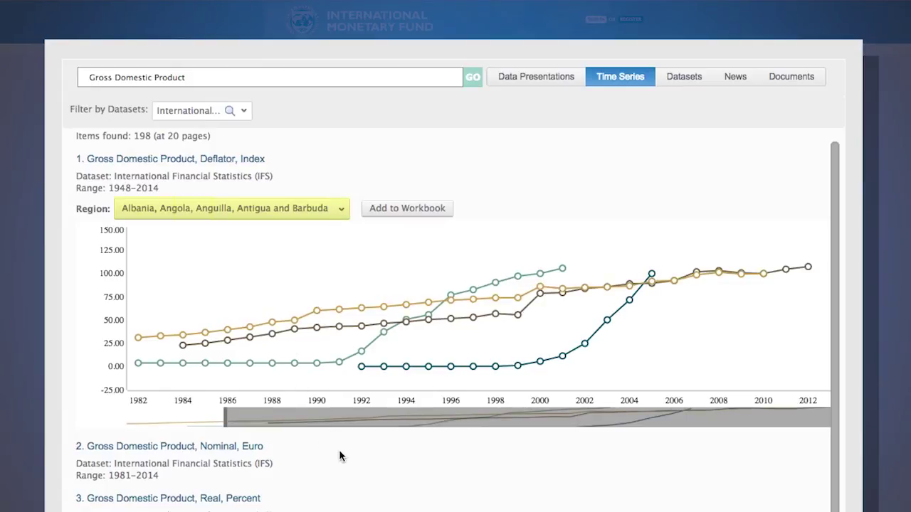
pyautogui.click(690, 83)
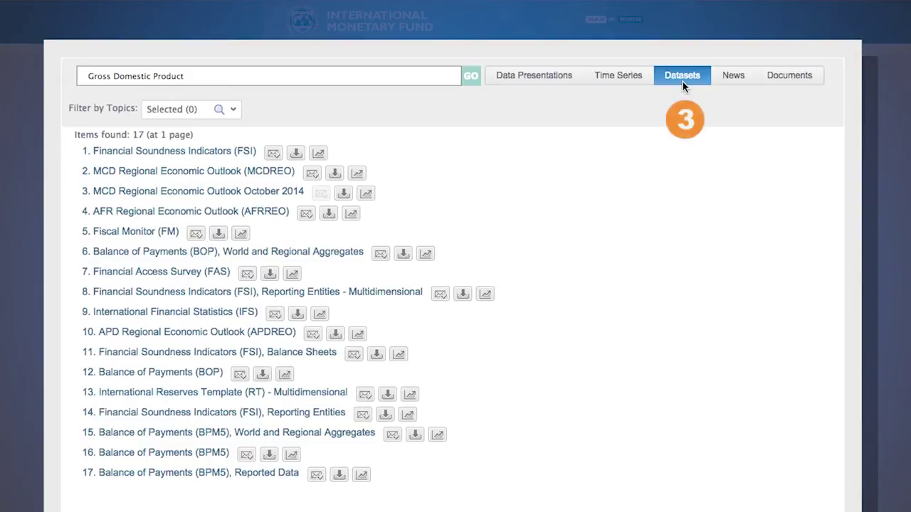